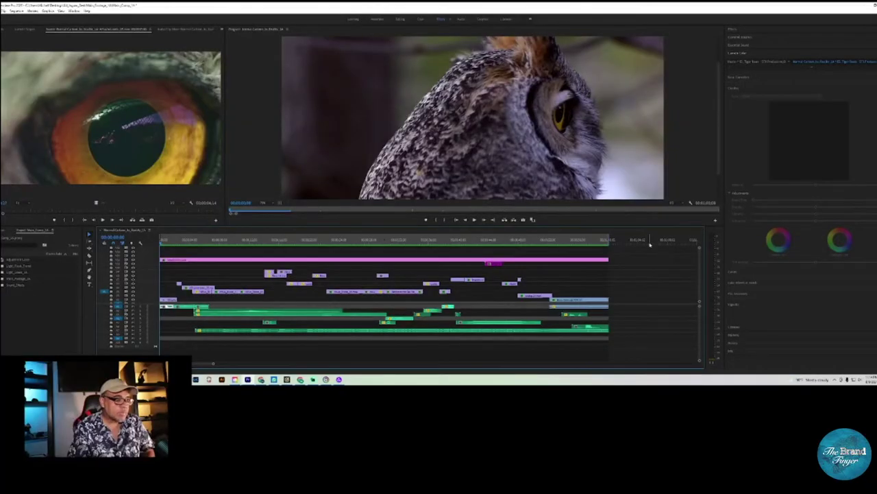
Play the edit from the owl shot through the drone road footage to the Jaguar grille badge
left_click(474, 220)
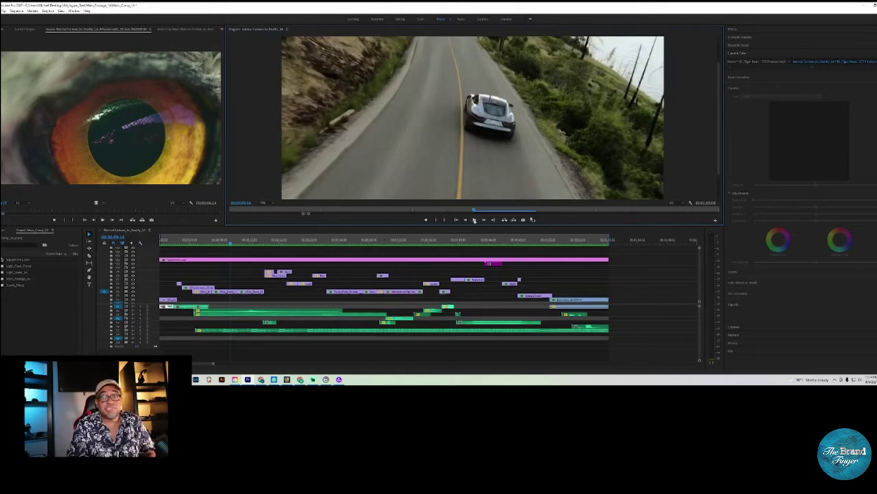
left_click(474, 220)
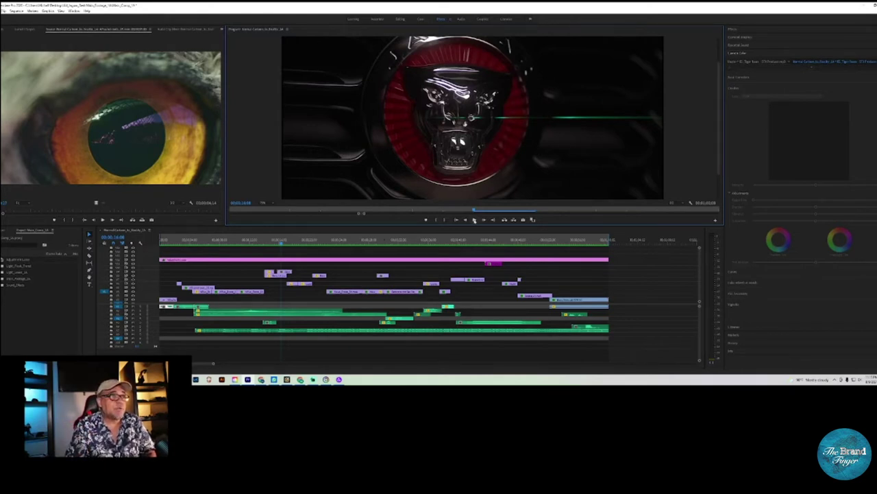
Play on from the grille badge to the chrome leaping-cat emblem with JAGUAR lettering
left_click(474, 220)
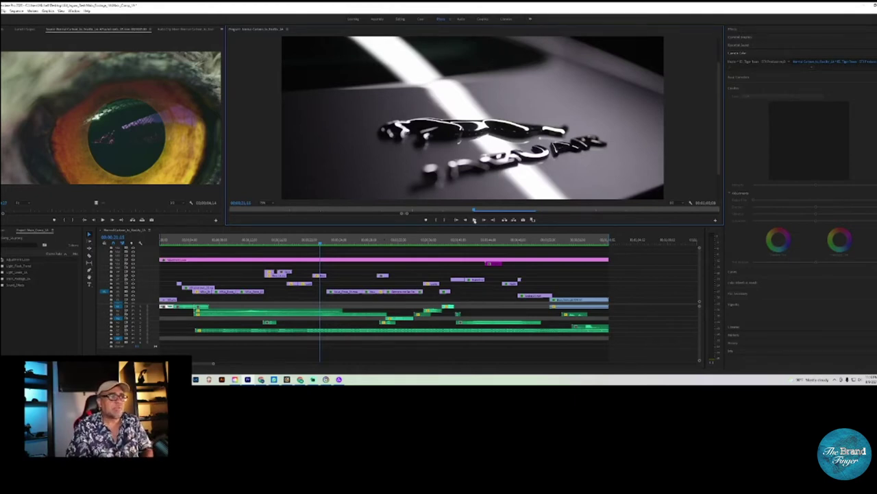
Play on from the emblem and stop on the aerial shot of the car in the town street
left_click(474, 220)
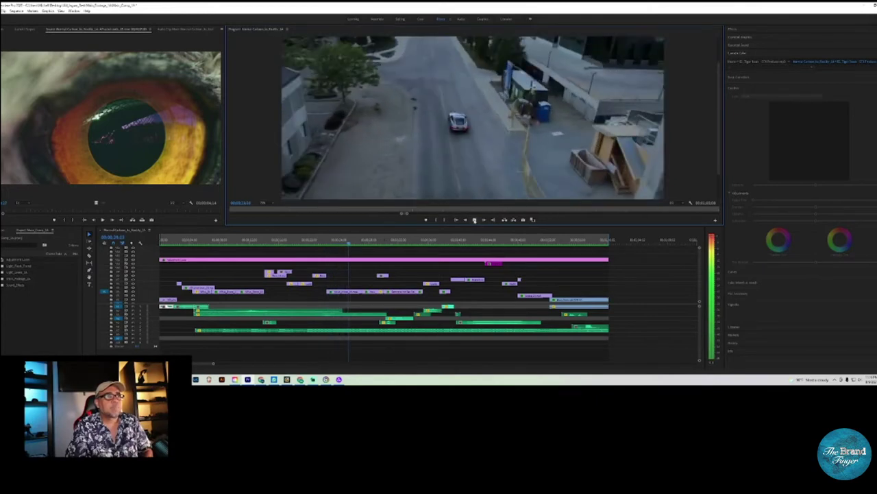
left_click(474, 220)
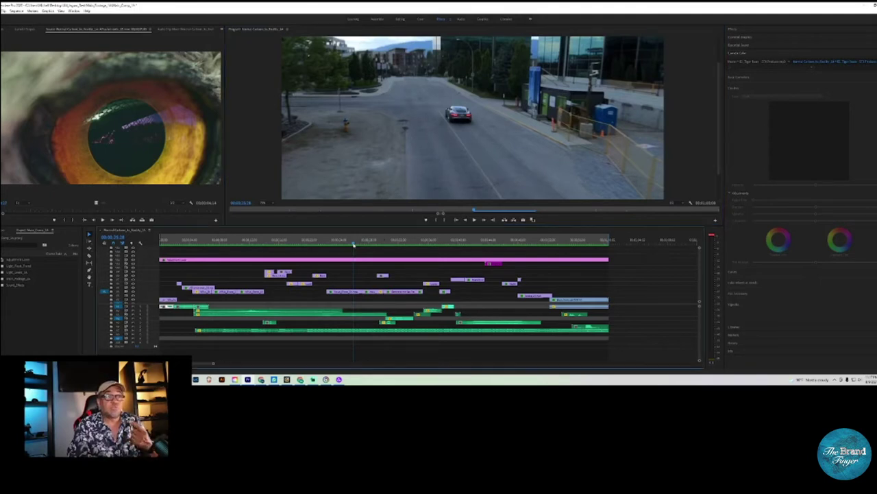
Replay from an earlier timeline point and settle on the grey car passing glass office buildings
left_click(326, 240)
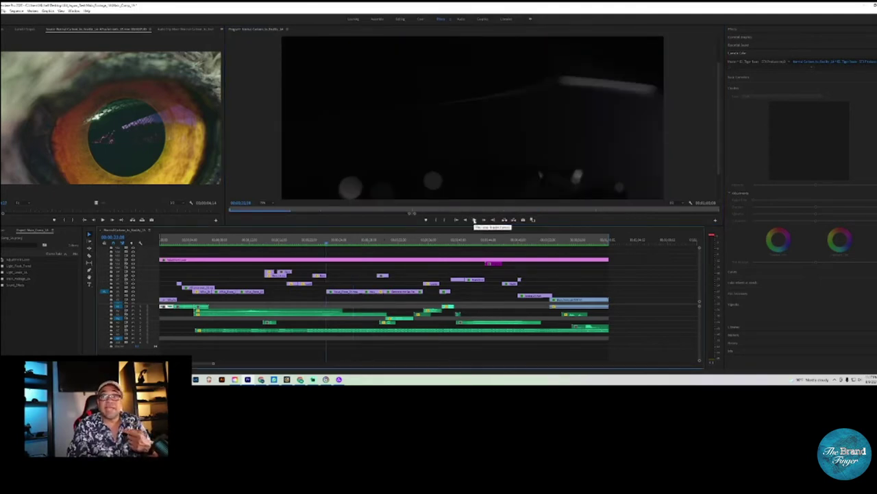
left_click(475, 220)
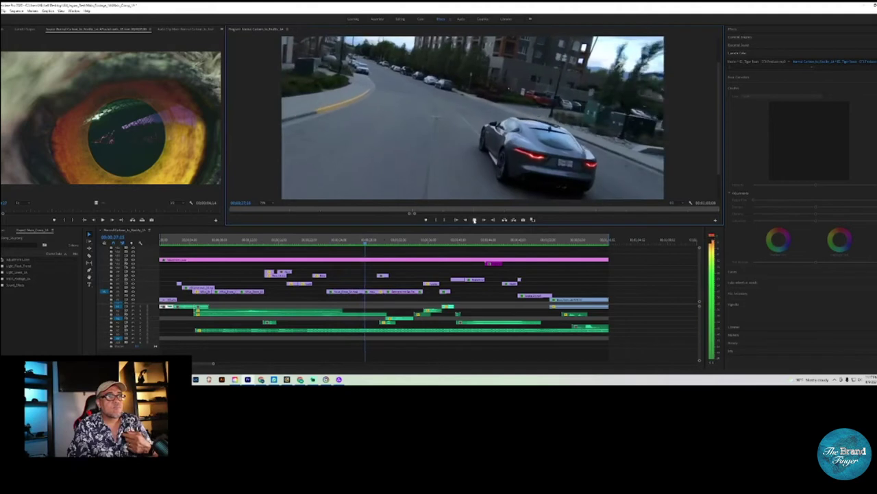
left_click(474, 220)
key("Up")
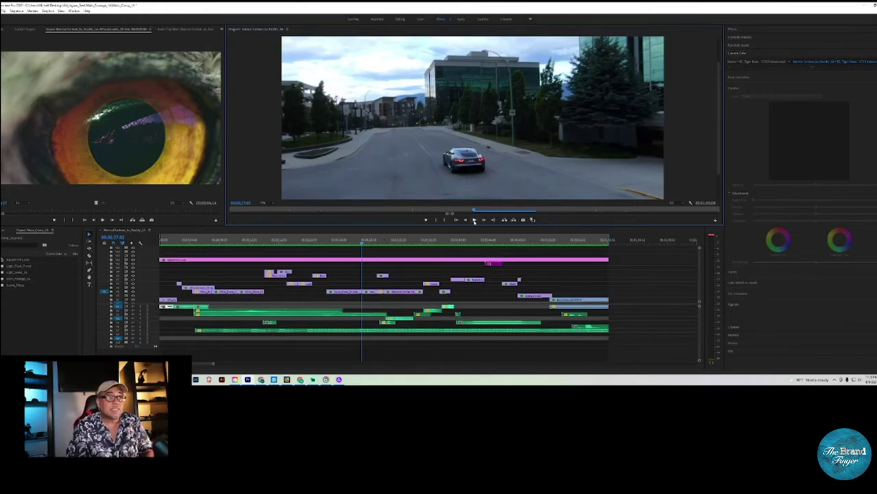
Play on and stop on the red-lit rear close-up of the silver sports car
left_click(474, 219)
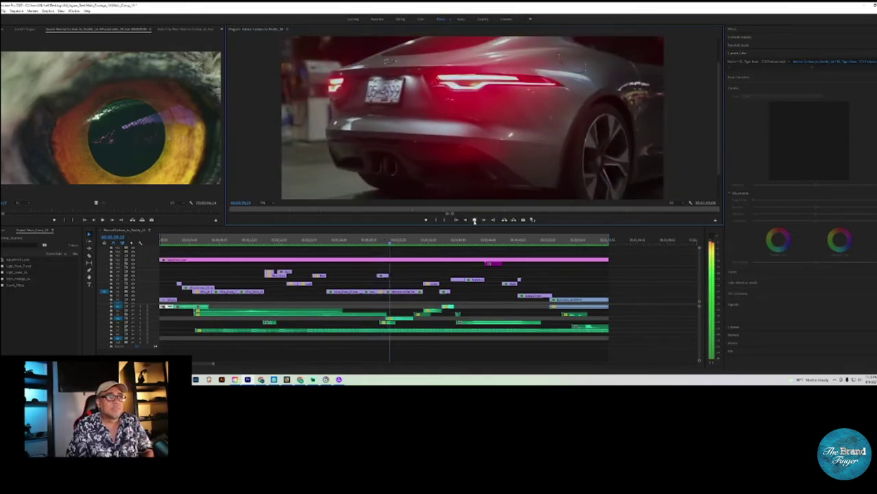
left_click(474, 219)
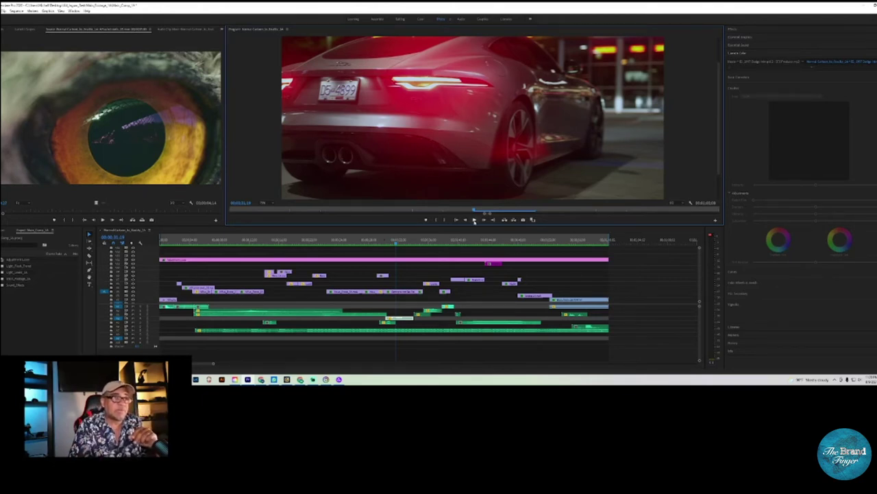
left_click(474, 220)
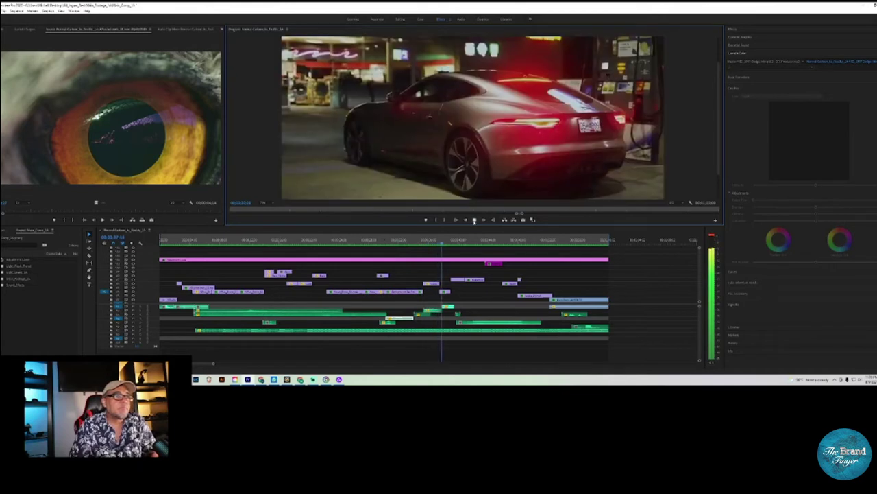
left_click(474, 219)
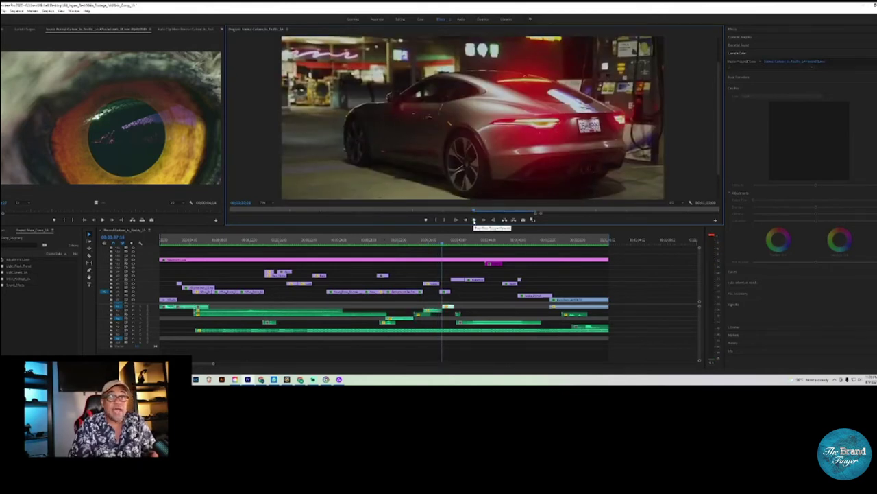
left_click(432, 241)
key("space")
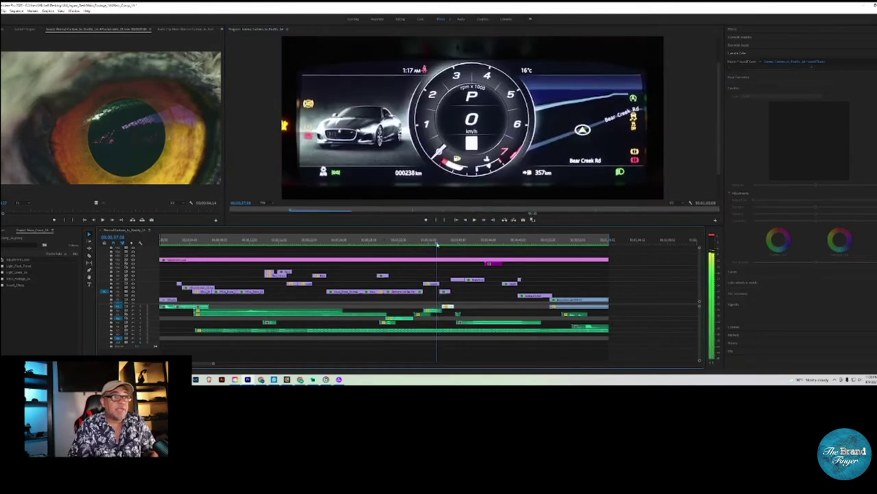
left_click_drag(432, 244, 419, 244)
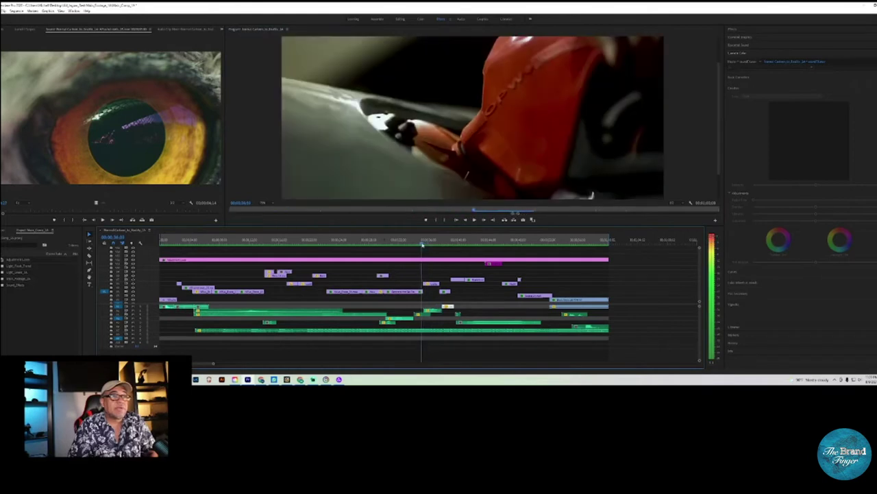
left_click(474, 220)
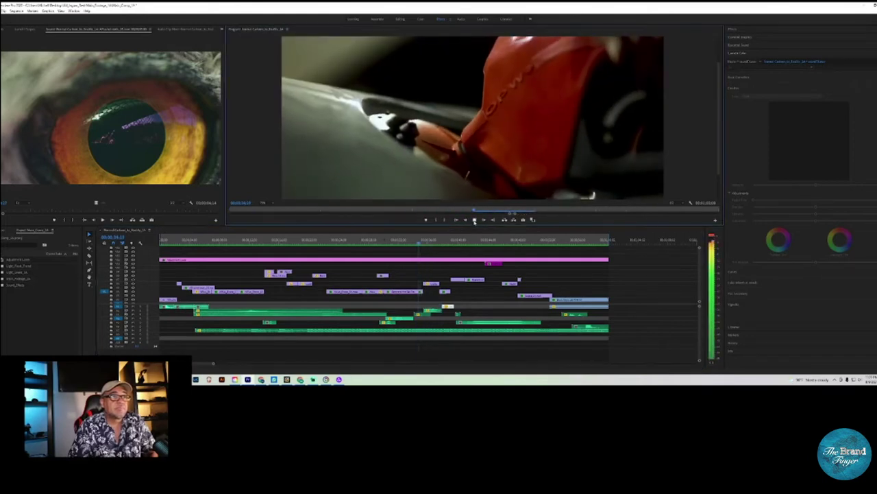
left_click(475, 220)
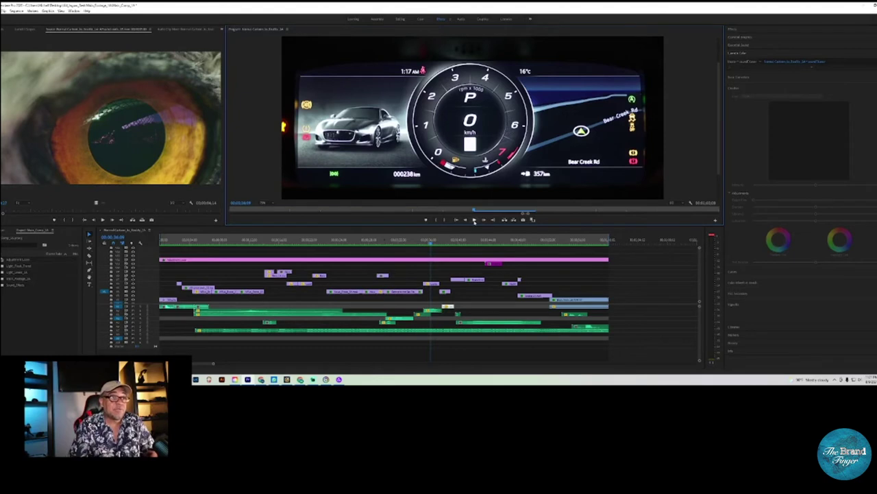
left_click(474, 220)
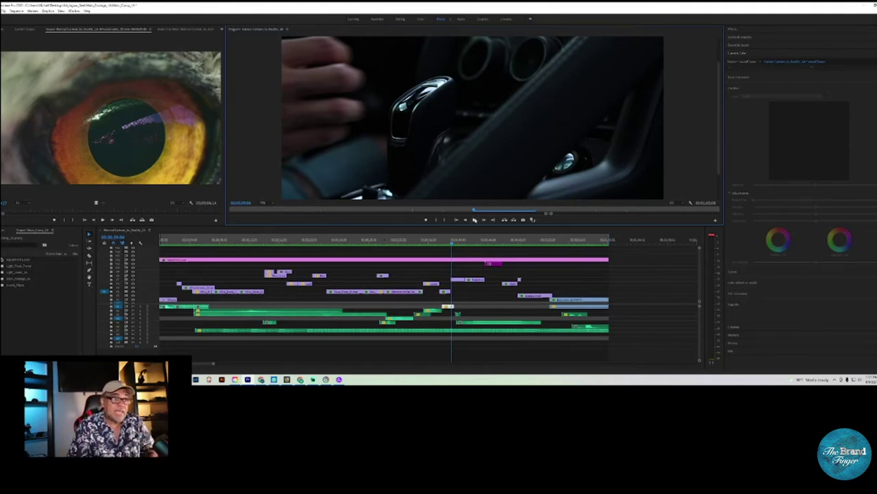
left_click(475, 219)
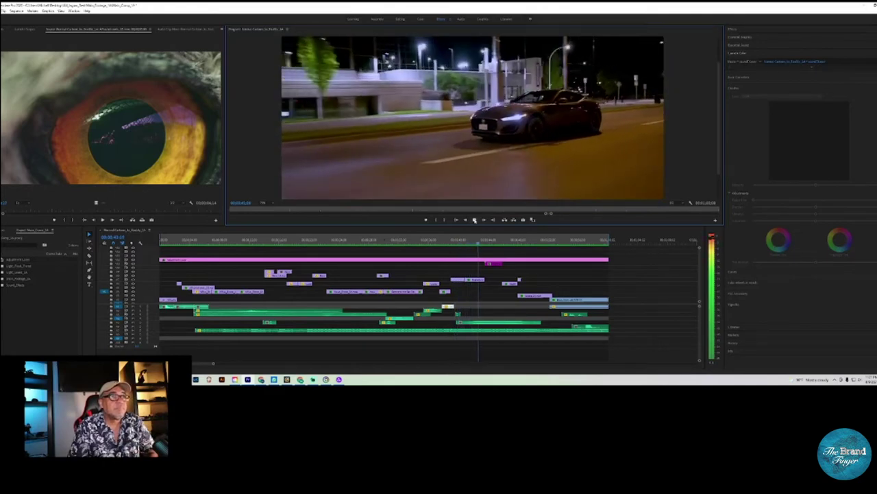
left_click(474, 220)
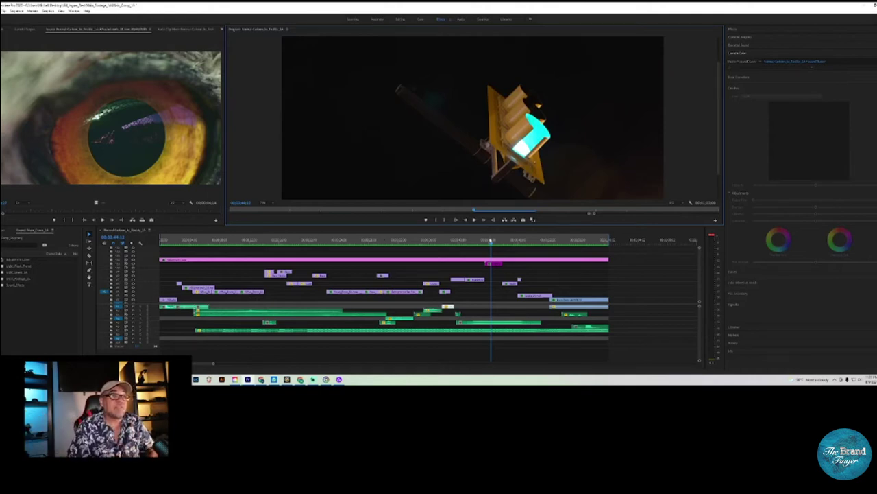
left_click_drag(490, 241, 470, 240)
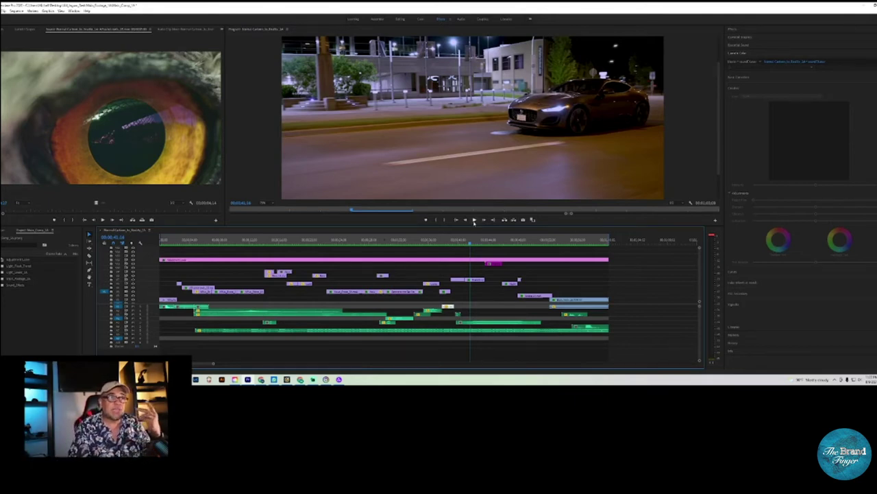
left_click(474, 220)
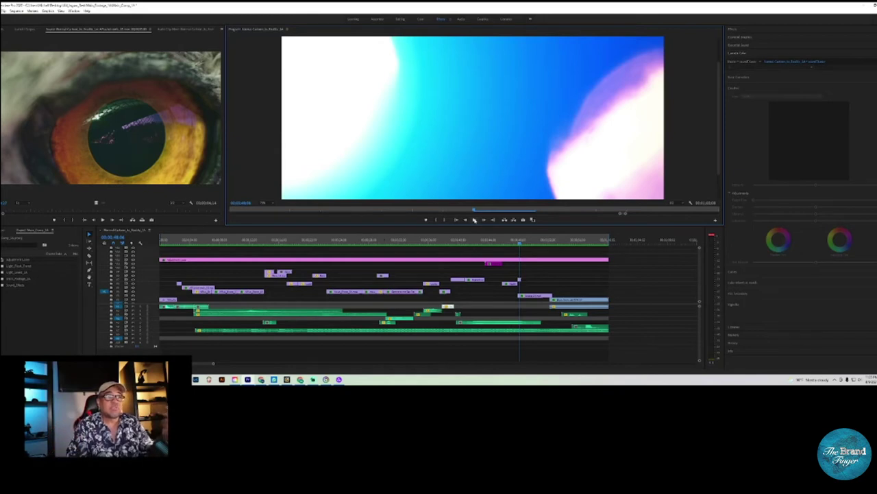
left_click(516, 241)
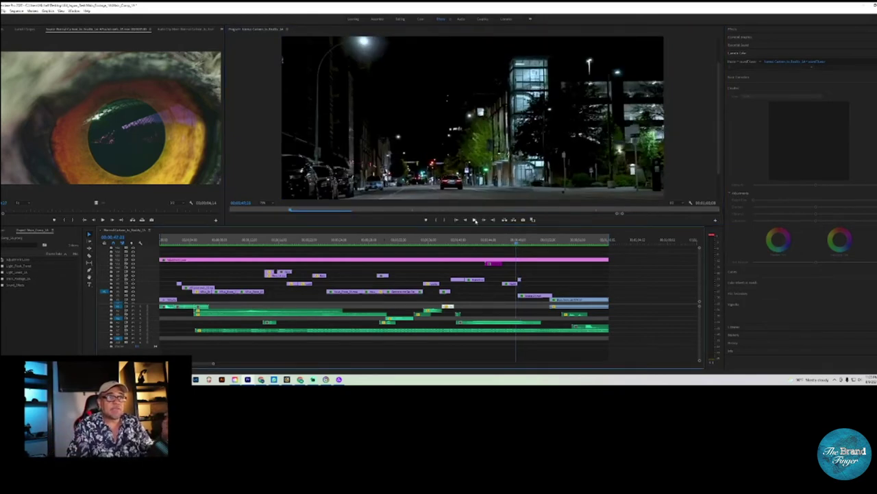
left_click(474, 220)
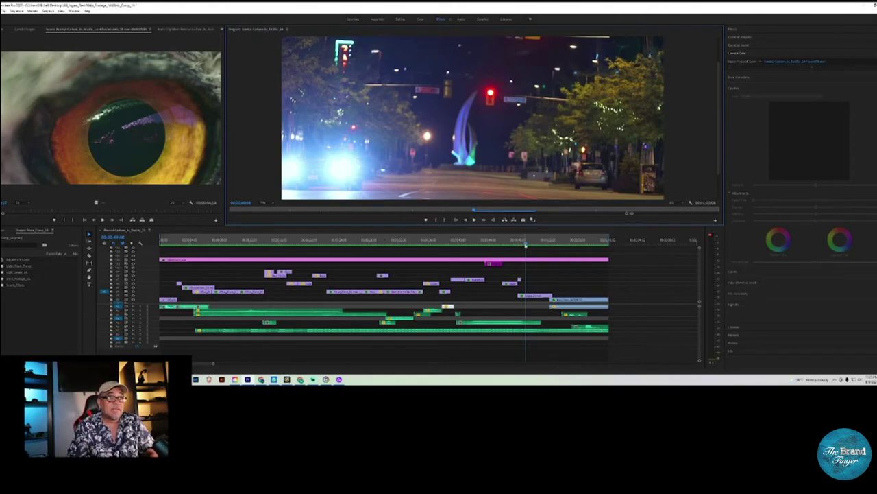
key("Up")
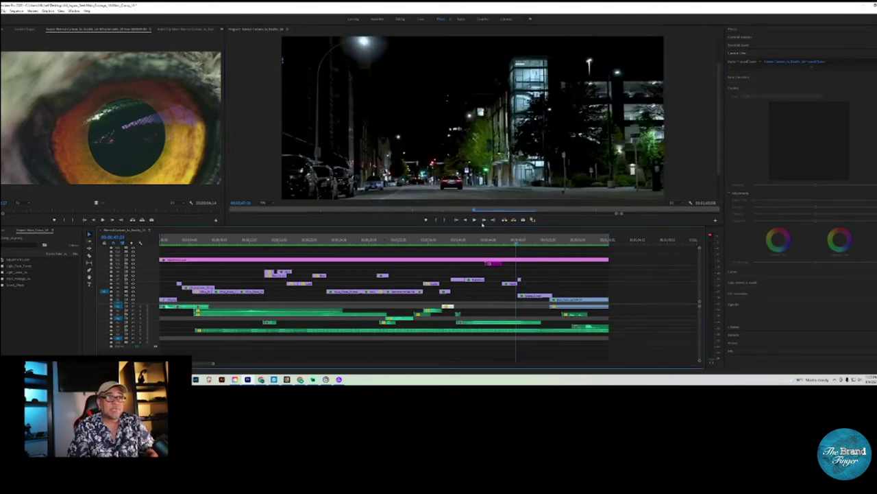
left_click(475, 220)
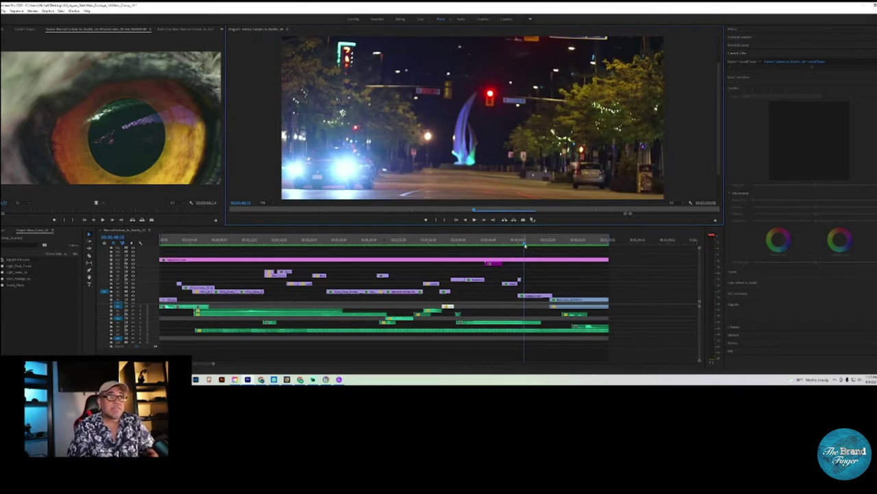
key("Up")
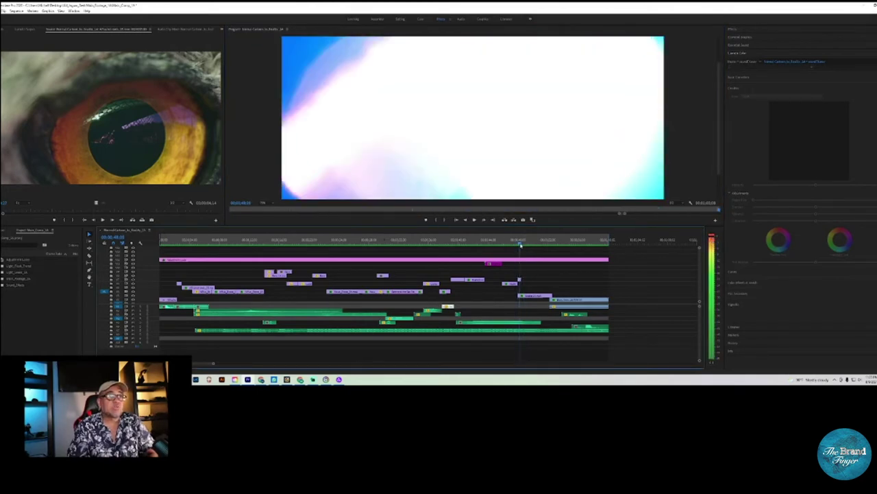
key("space")
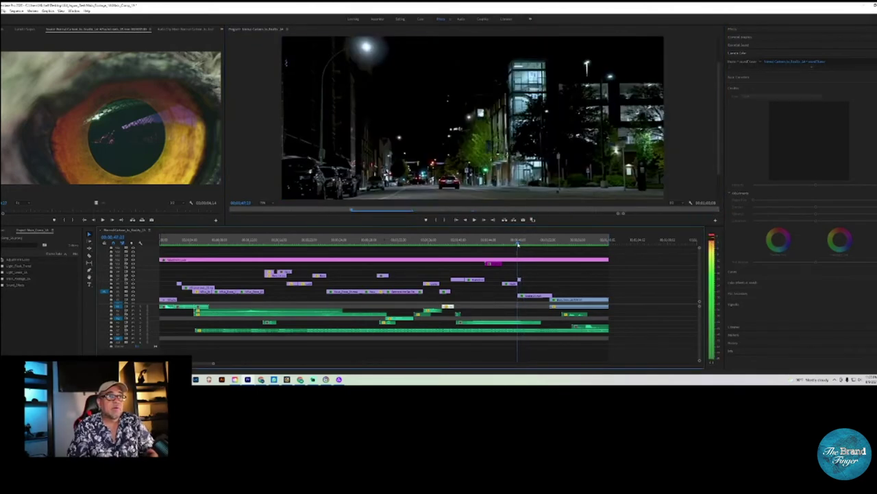
left_click(475, 219)
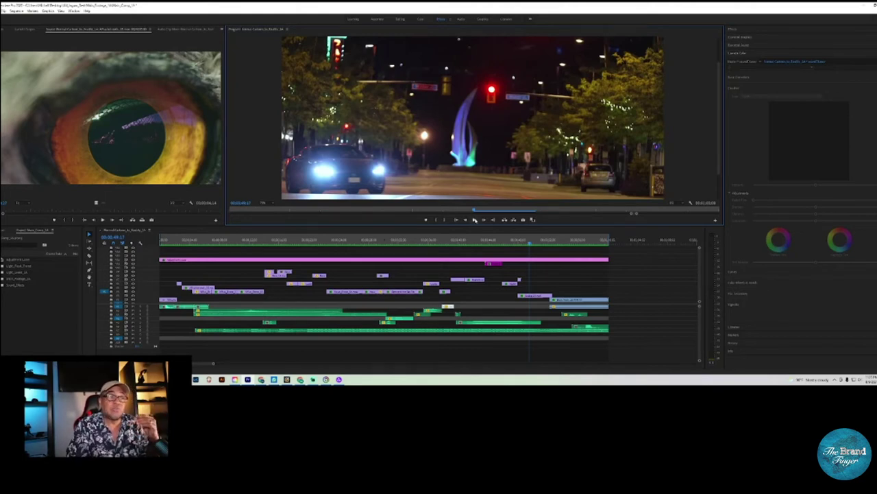
left_click(475, 220)
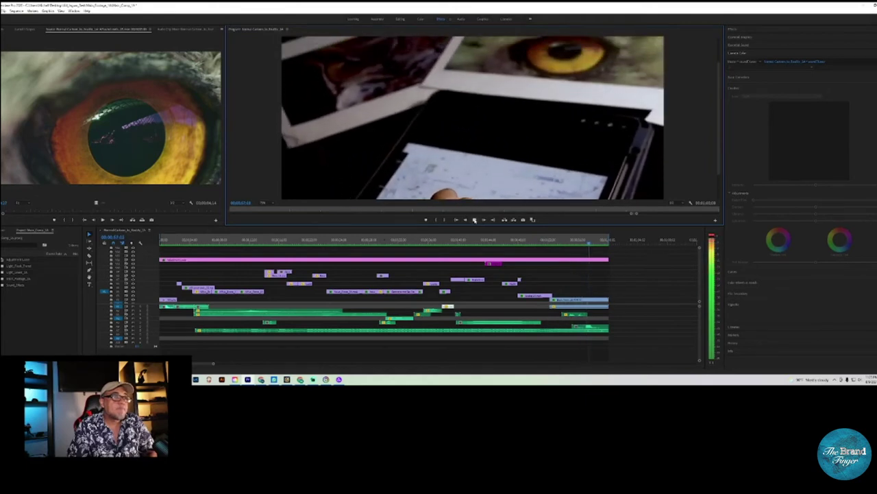
left_click(475, 220)
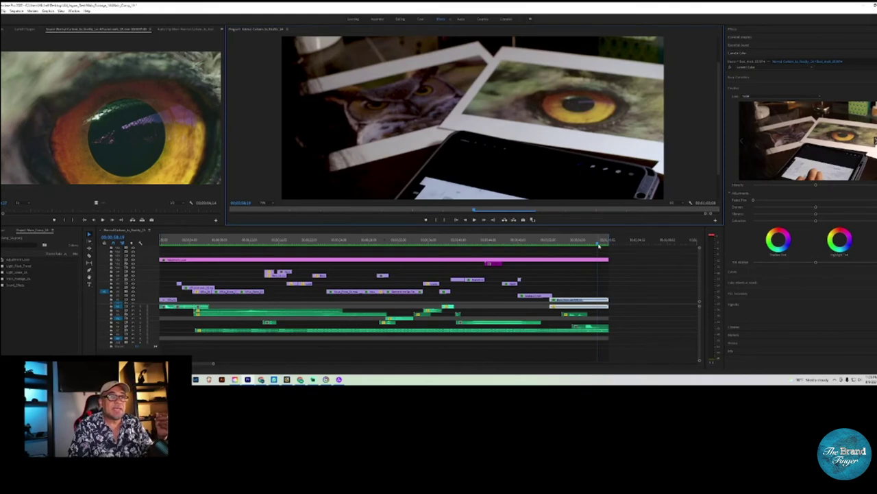
left_click(589, 241)
key("space")
left_click(562, 240)
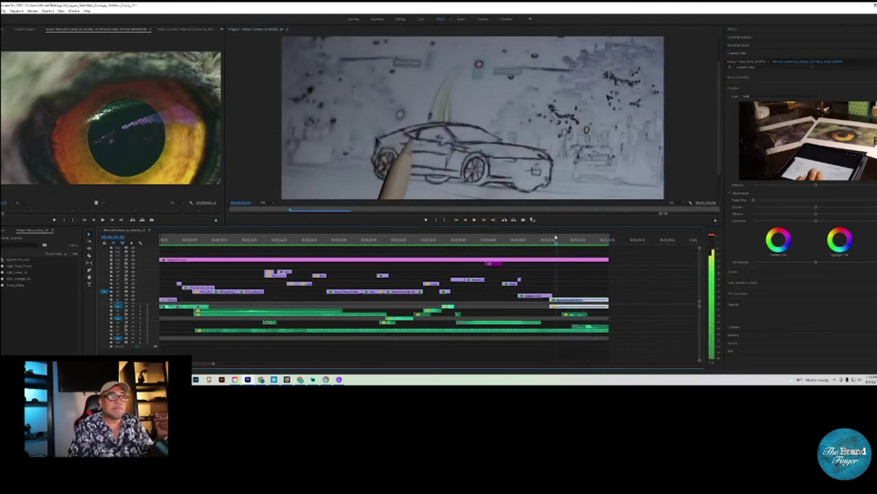
left_click(547, 239)
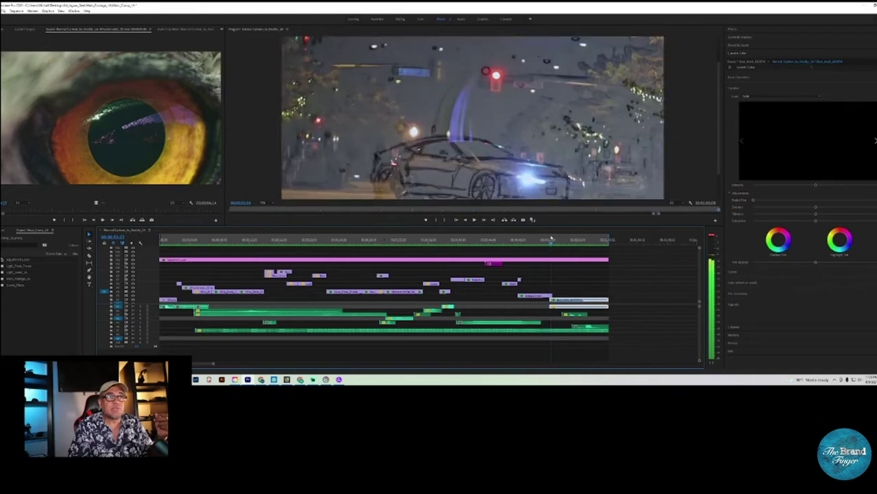
left_click(549, 238)
left_click_drag(548, 238, 547, 239)
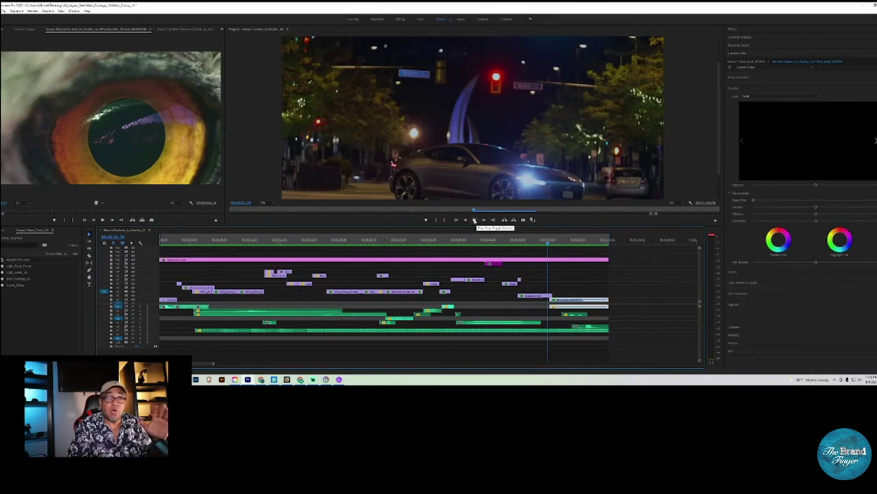
left_click(474, 220)
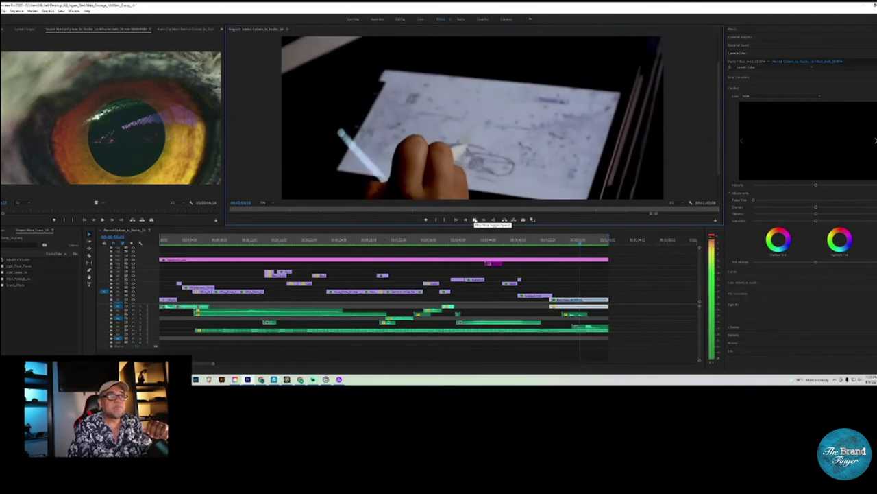
left_click(474, 220)
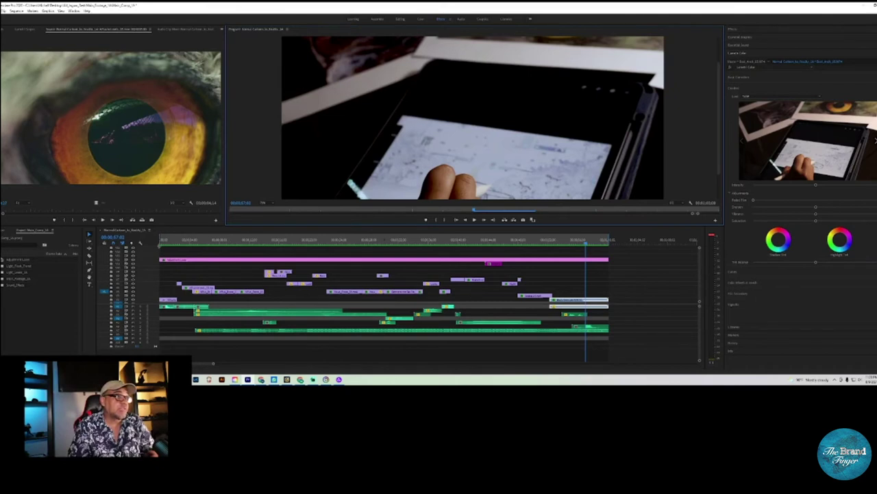
left_click(161, 243)
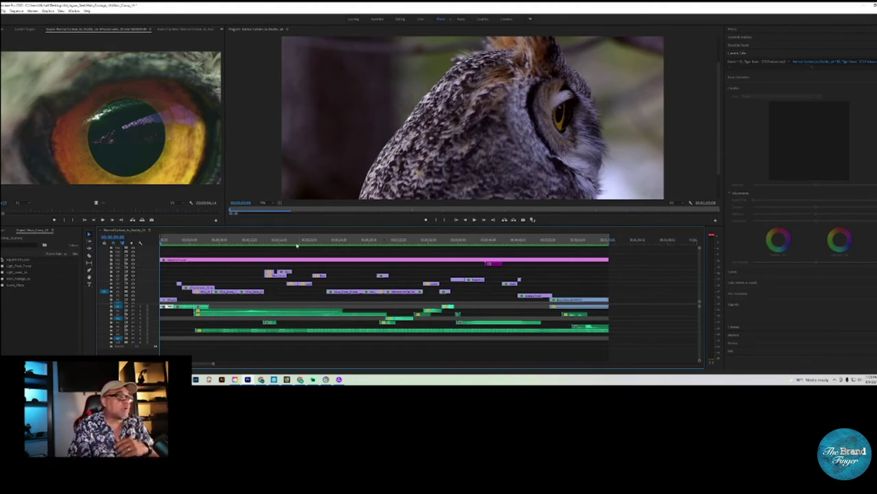
Replay the sequence from the start through the owl-eye close-up into the silver car drone shot
left_click(163, 243)
key("space")
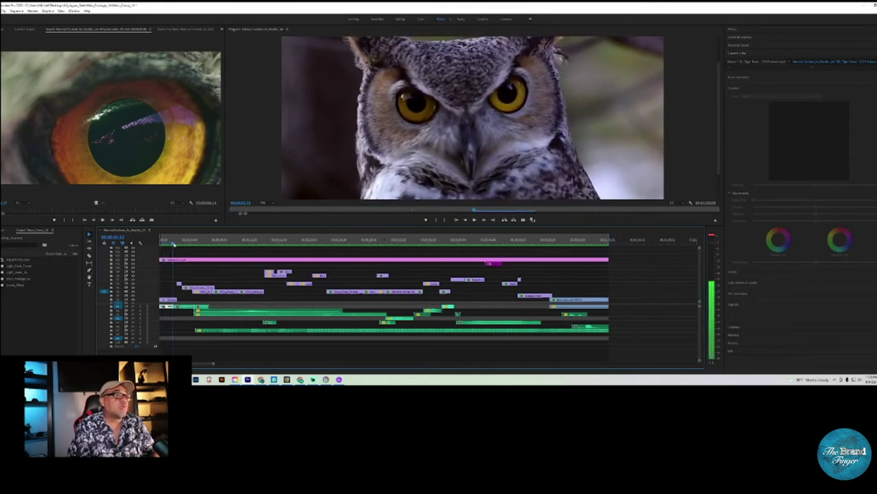
key("space")
left_click(474, 220)
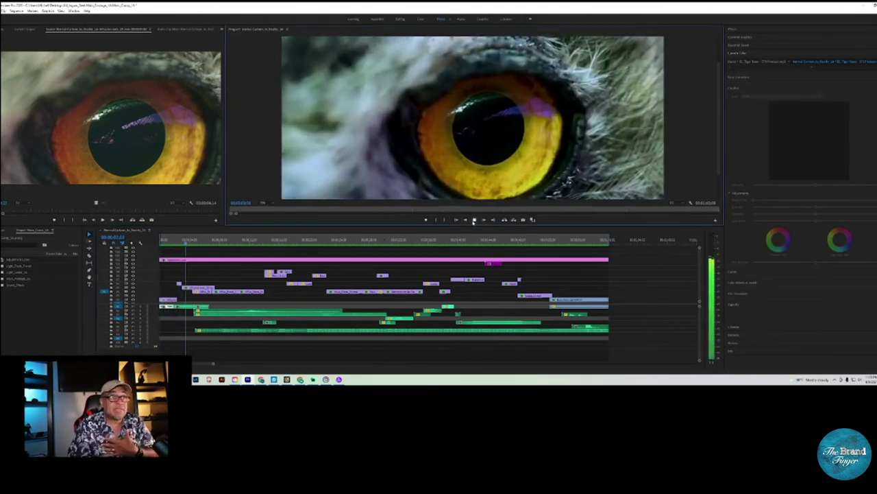
left_click(473, 220)
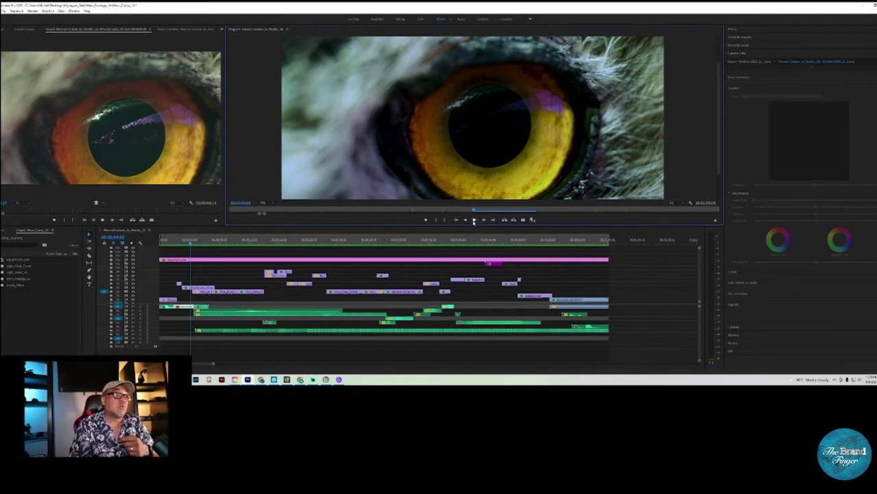
left_click(474, 220)
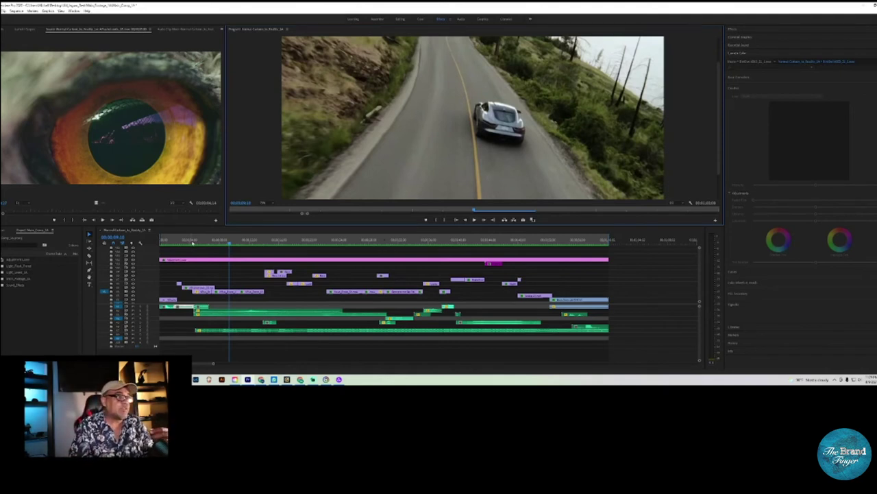
Return to the owl-eye close-up, select its clip for colour grading, and load the audio waveform
left_click(190, 240)
left_click(190, 288)
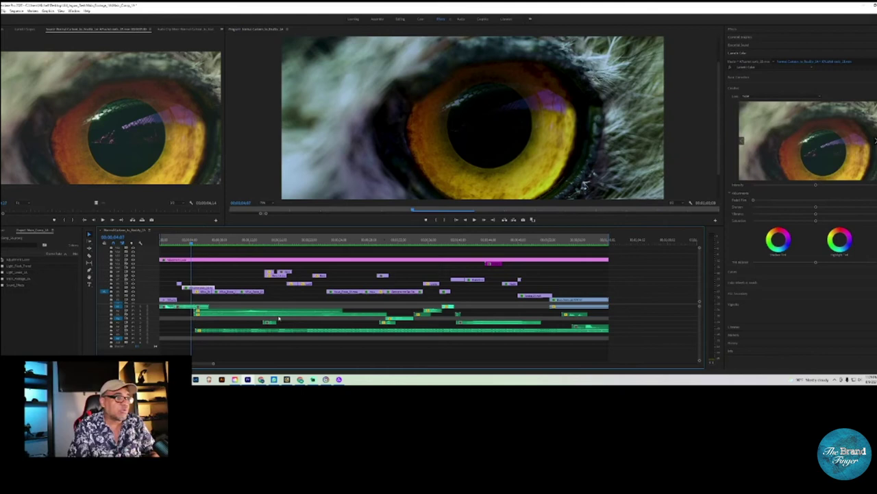
double_click(212, 315)
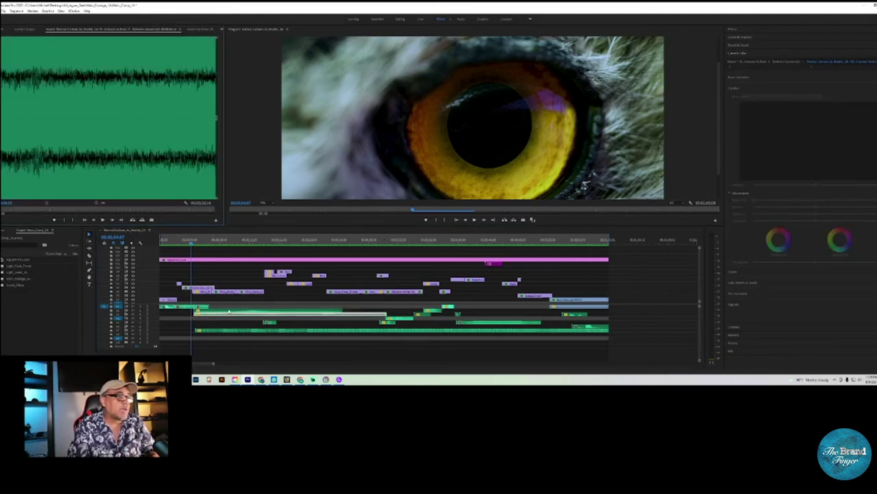
Load the neighbouring audio clip, then the owl-eye video clip for preview, and start playback
double_click(251, 317)
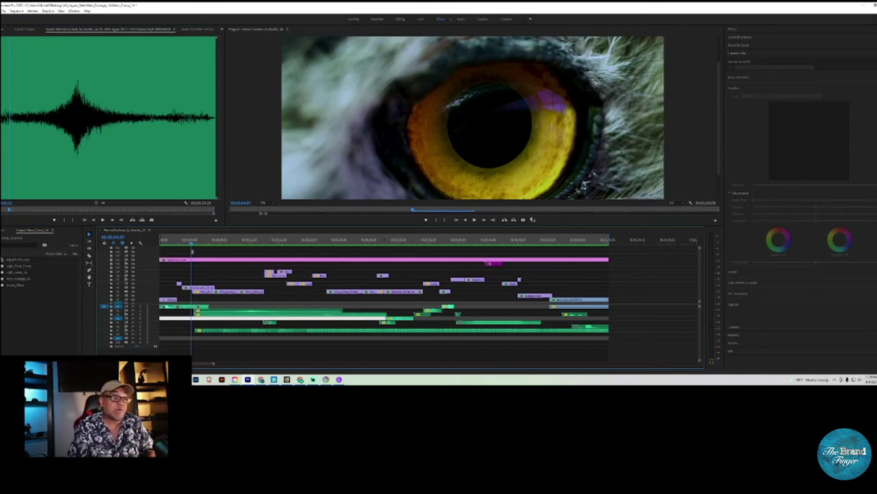
double_click(190, 288)
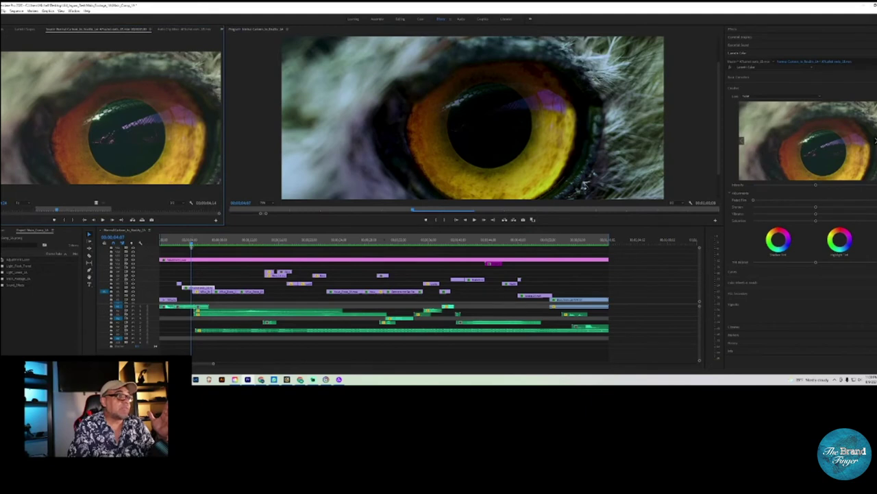
key("space")
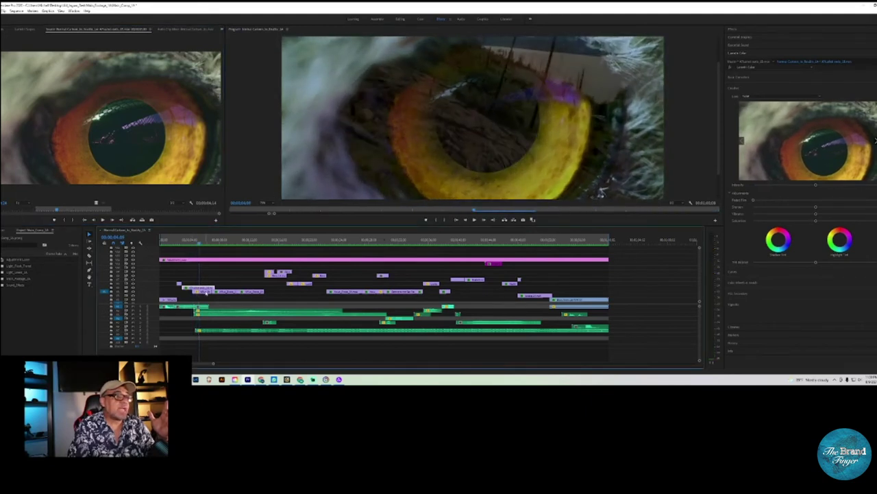
left_click(206, 292)
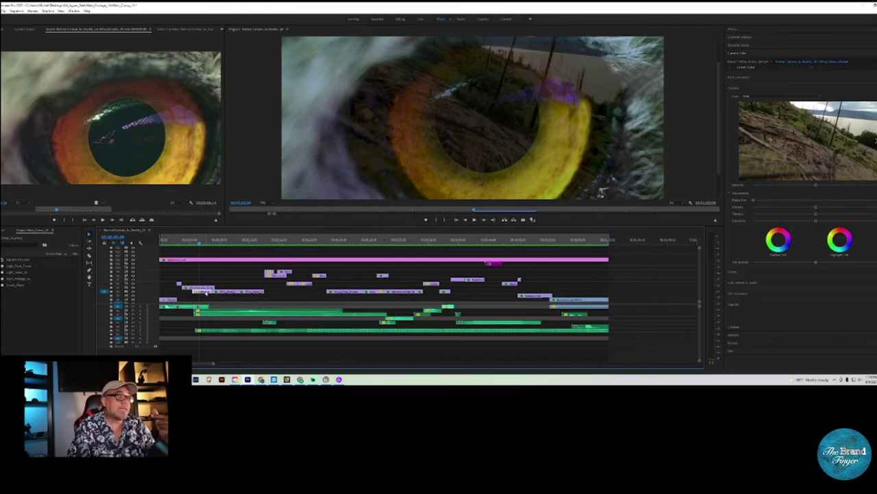
left_click(203, 289)
left_click(203, 289)
left_click(203, 289)
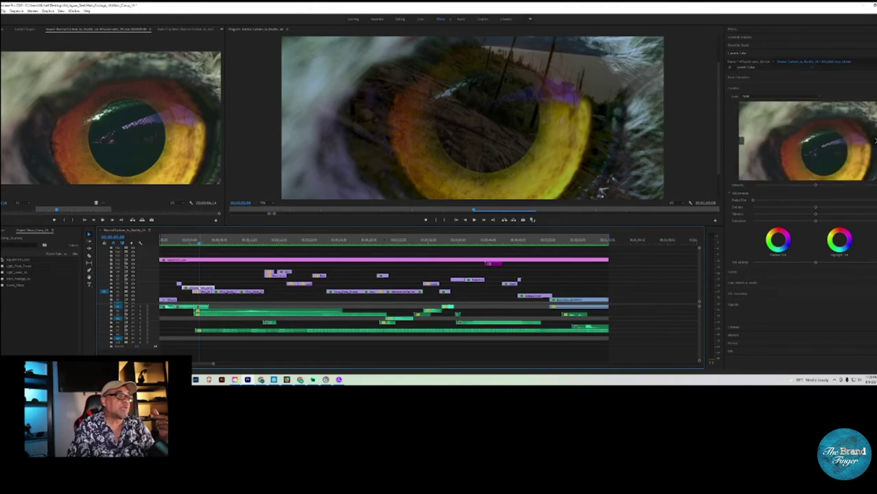
left_click(133, 290)
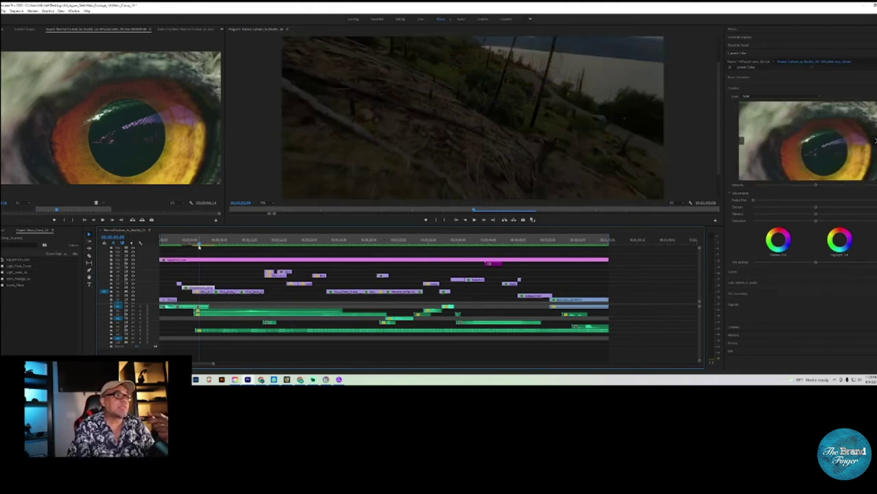
left_click_drag(199, 246, 208, 244)
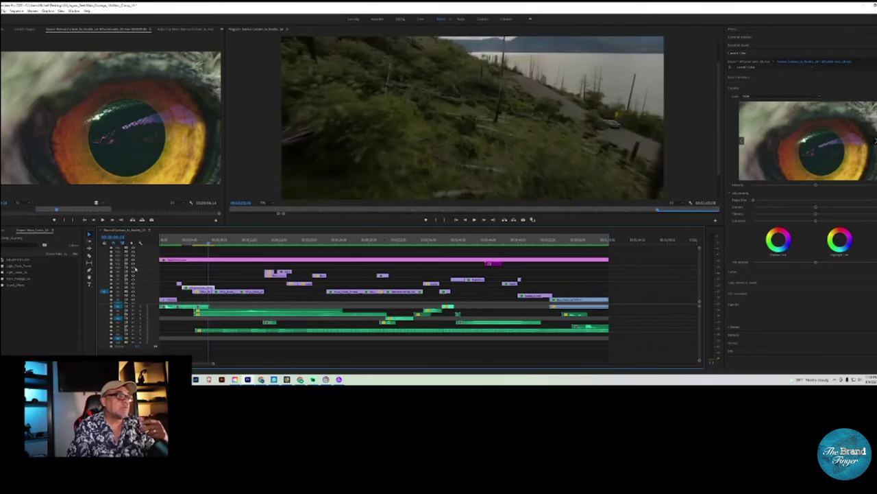
left_click(133, 289)
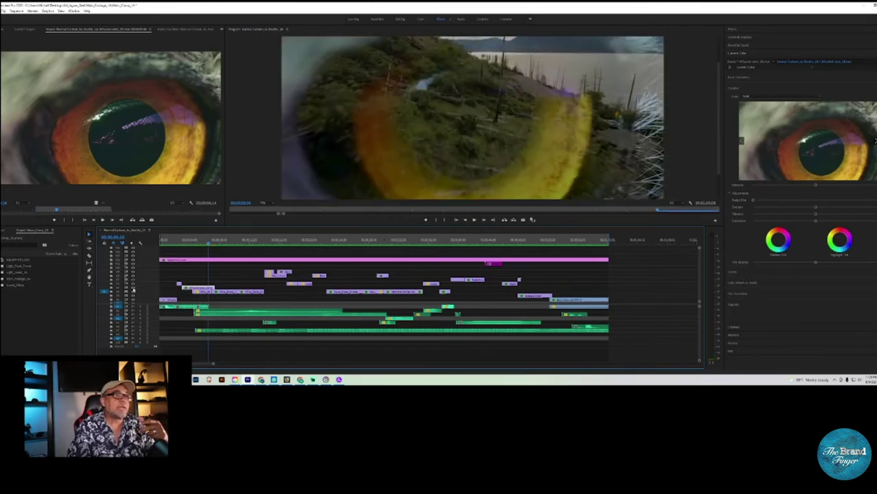
left_click(133, 289)
left_click(133, 290)
left_click(133, 290)
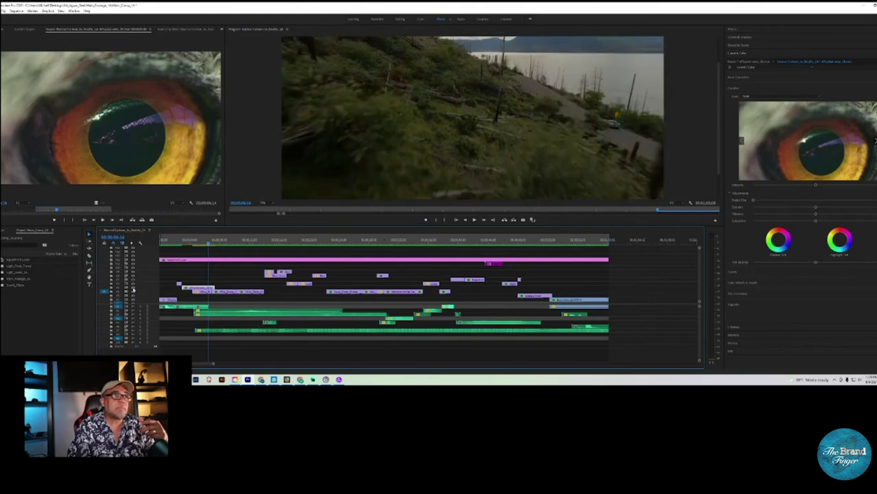
left_click(133, 289)
left_click(133, 289)
left_click(133, 289)
left_click(133, 289)
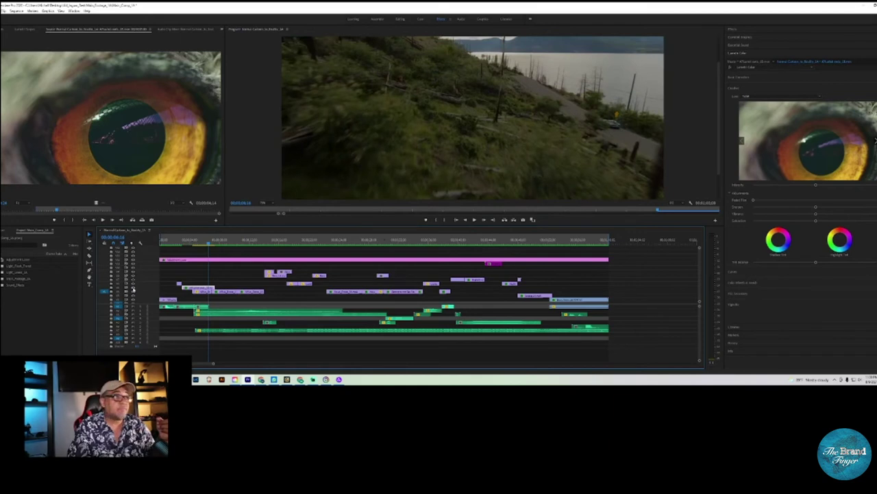
left_click(133, 289)
left_click(133, 289)
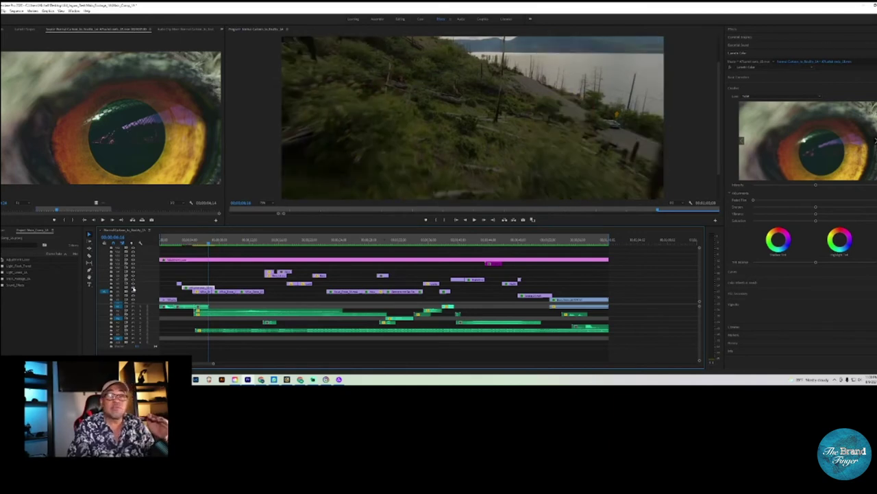
left_click(133, 290)
left_click(133, 289)
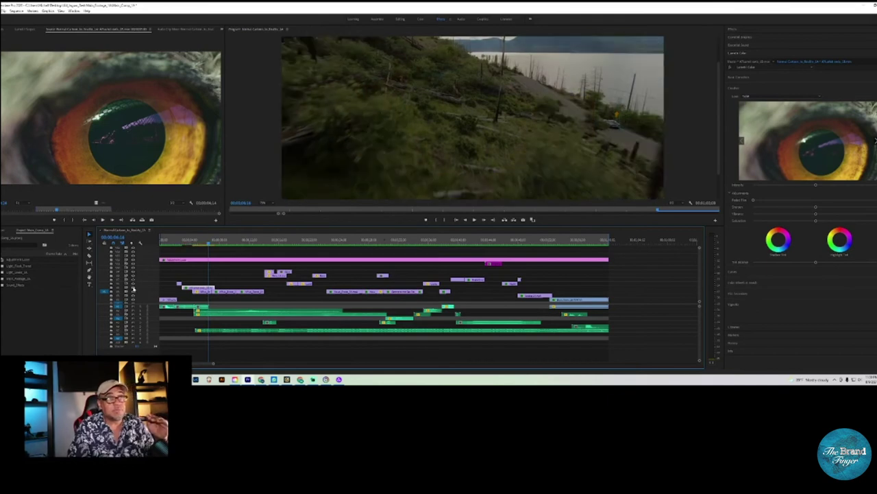
left_click(133, 289)
left_click(133, 290)
left_click(133, 289)
key("space")
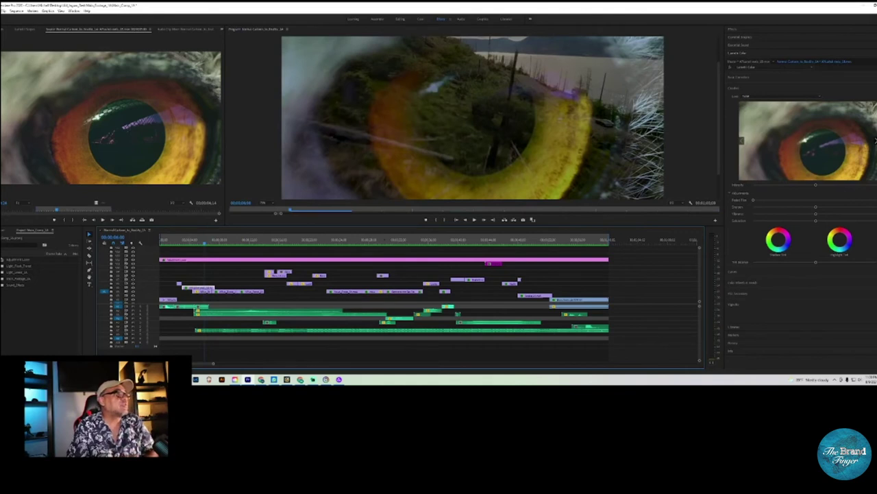
Switch the top-left panel to Effect Controls with Shift+5 to show the clip's keyframes
key("shift+5")
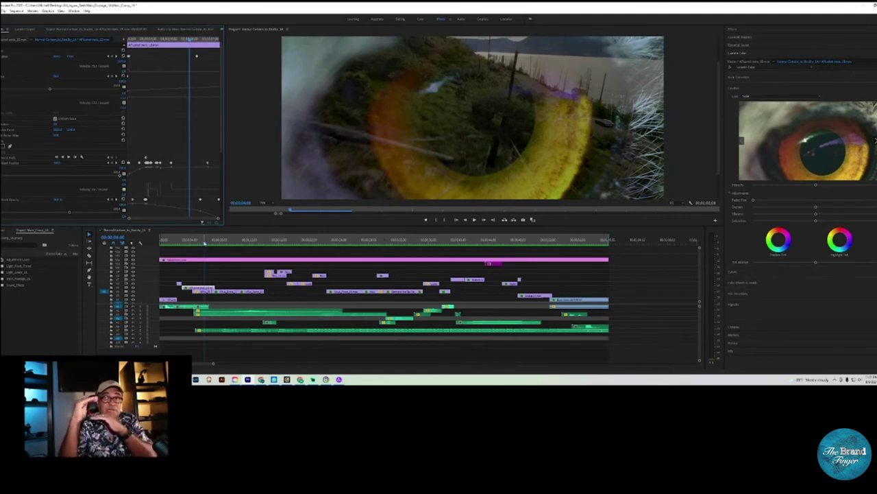
left_click(202, 240)
left_click_drag(201, 241, 192, 241)
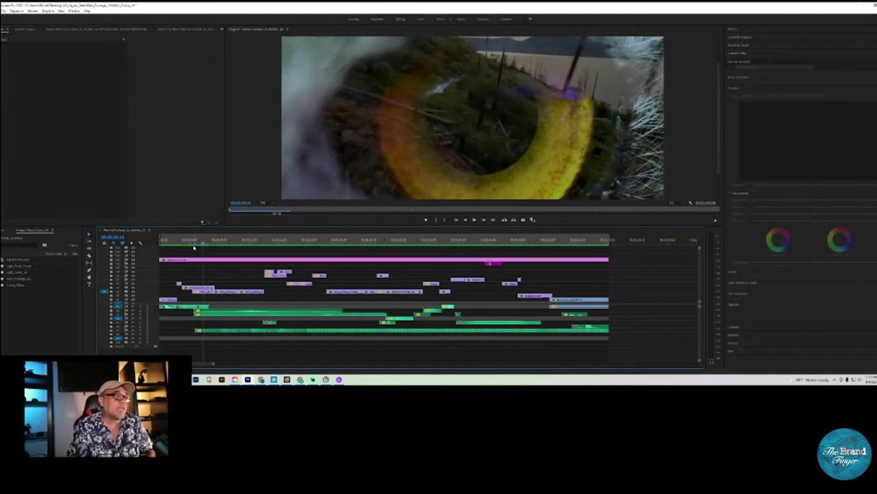
mouse_move(193, 243)
left_mouse_down()
mouse_move(217, 244)
mouse_move(209, 244)
left_mouse_up()
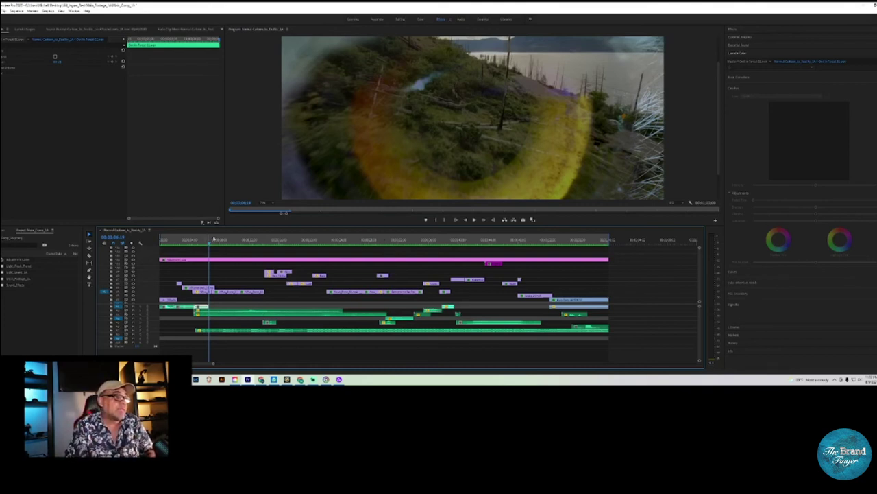
key("space")
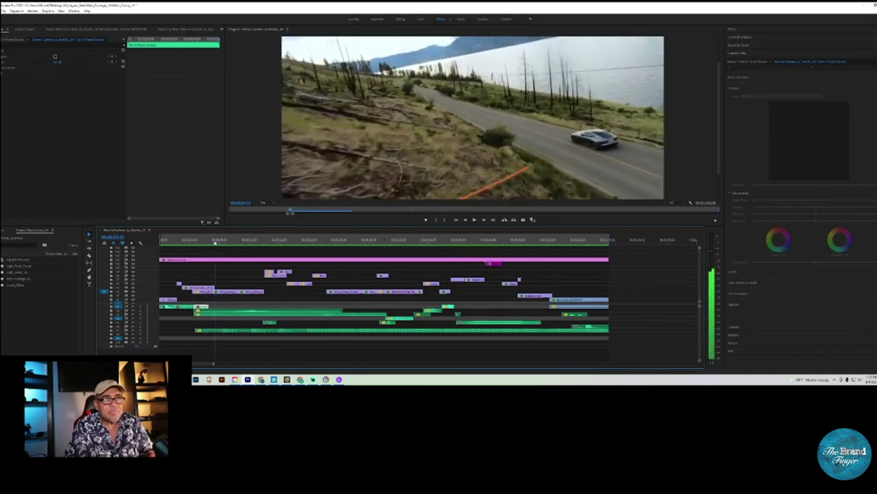
key("space")
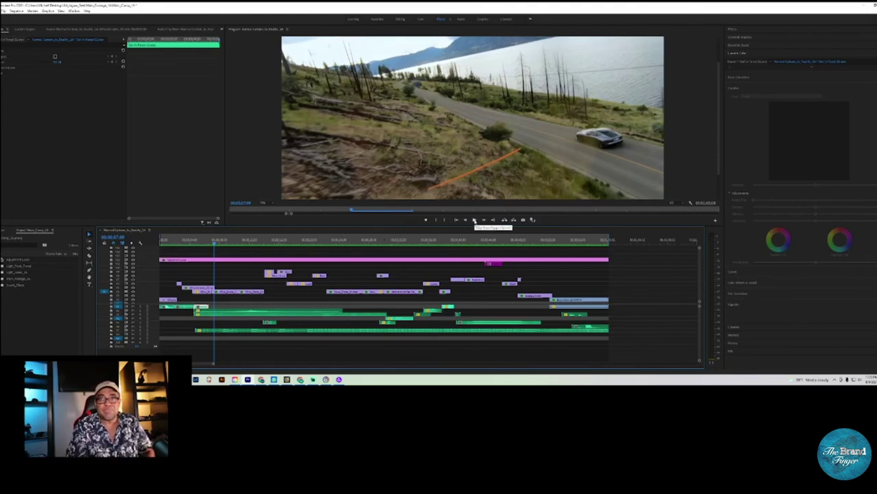
left_click(475, 220)
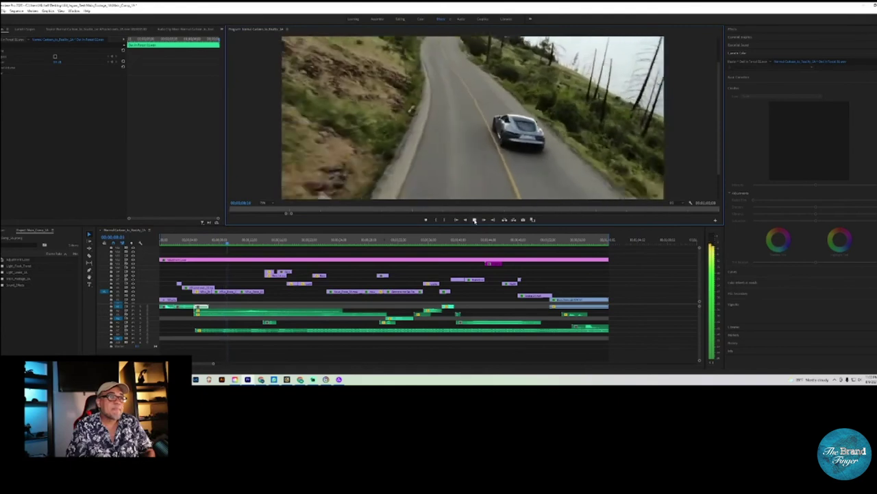